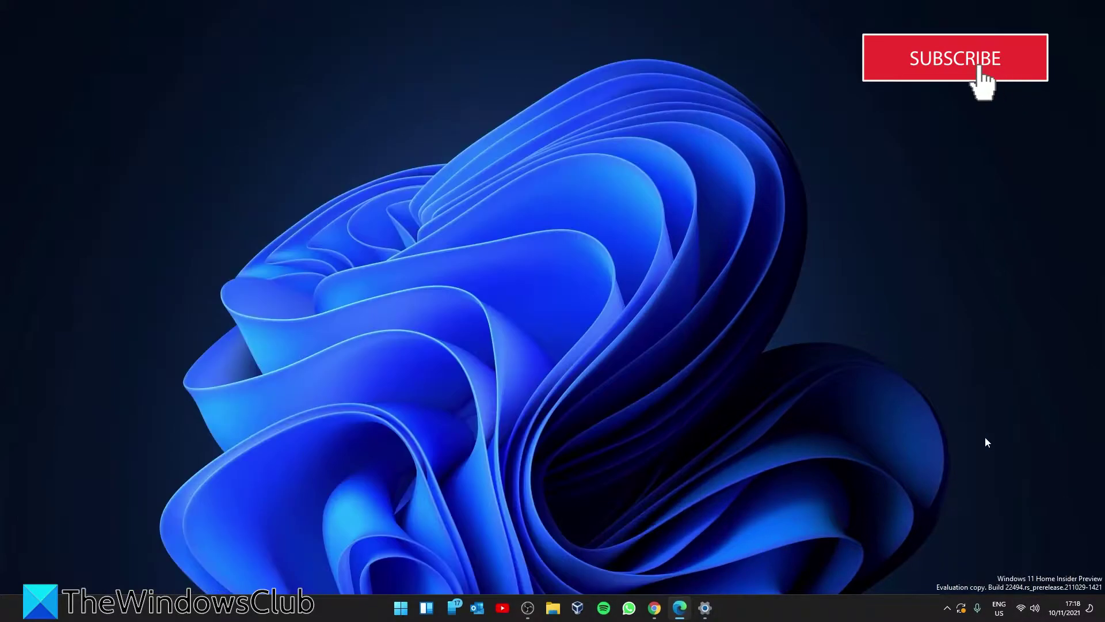
# Step: Open Device Manager from the Start button's quick-link menu
pyautogui.click(1024, 616)
pyautogui.click(1024, 616)
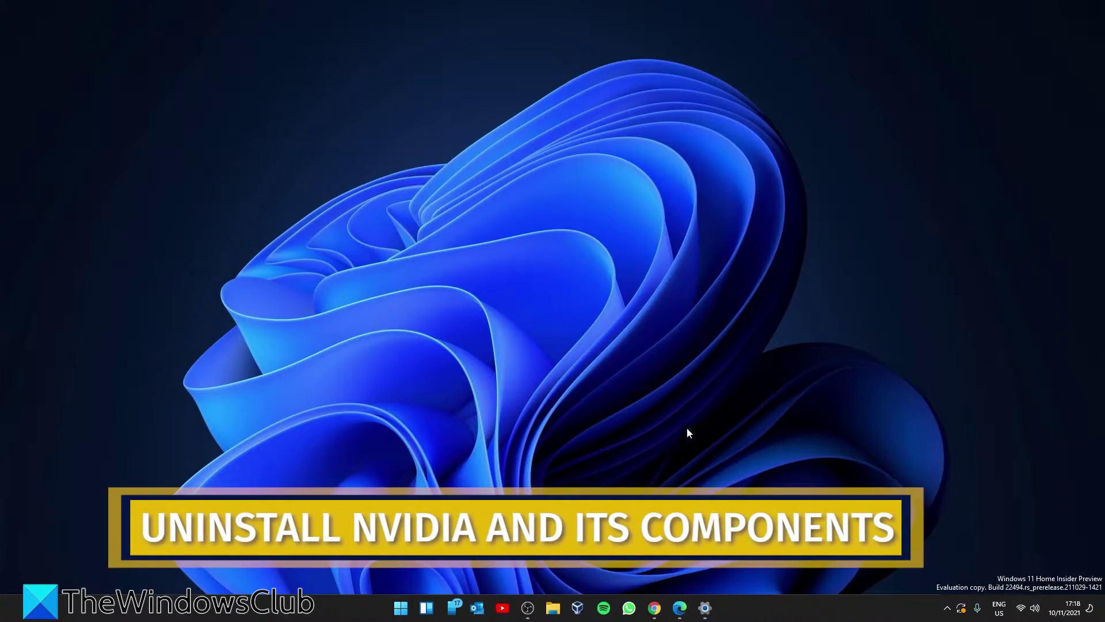
pyautogui.rightClick(401, 607)
pyautogui.click(387, 356)
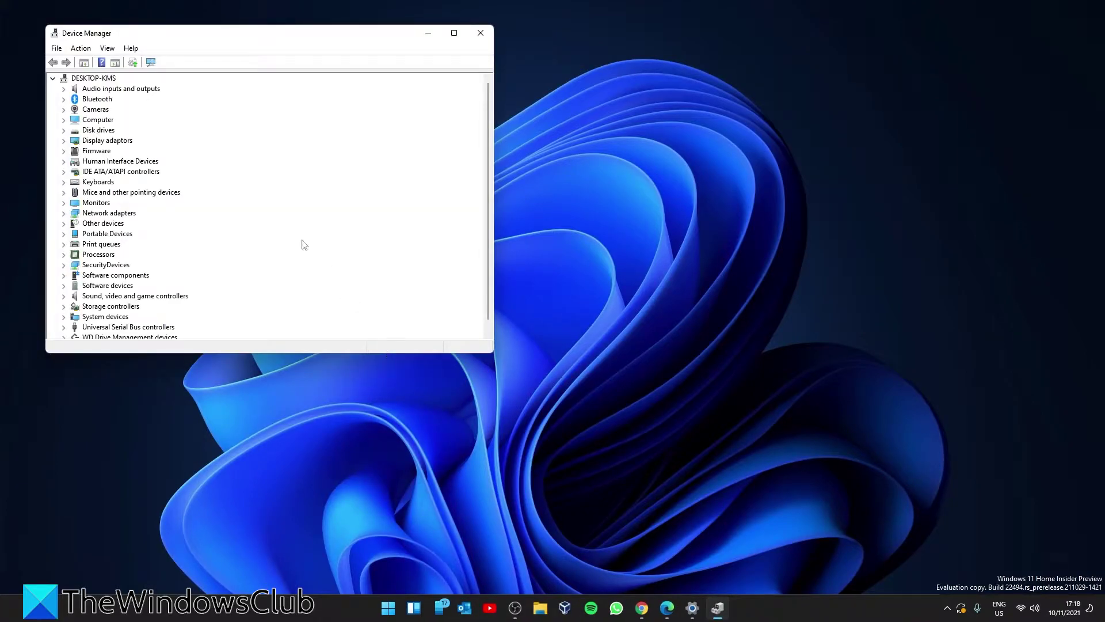
# Step: Expand Display adaptors and choose Uninstall device for the NVIDIA GeForce GTX 1650 SUPER
pyautogui.click(64, 141)
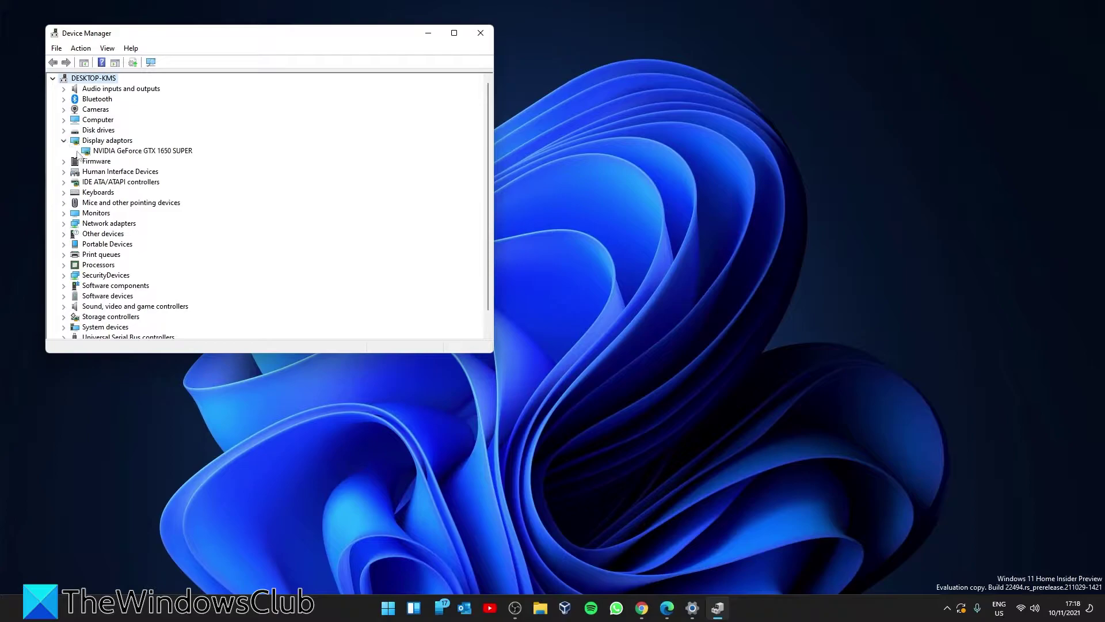
pyautogui.rightClick(118, 154)
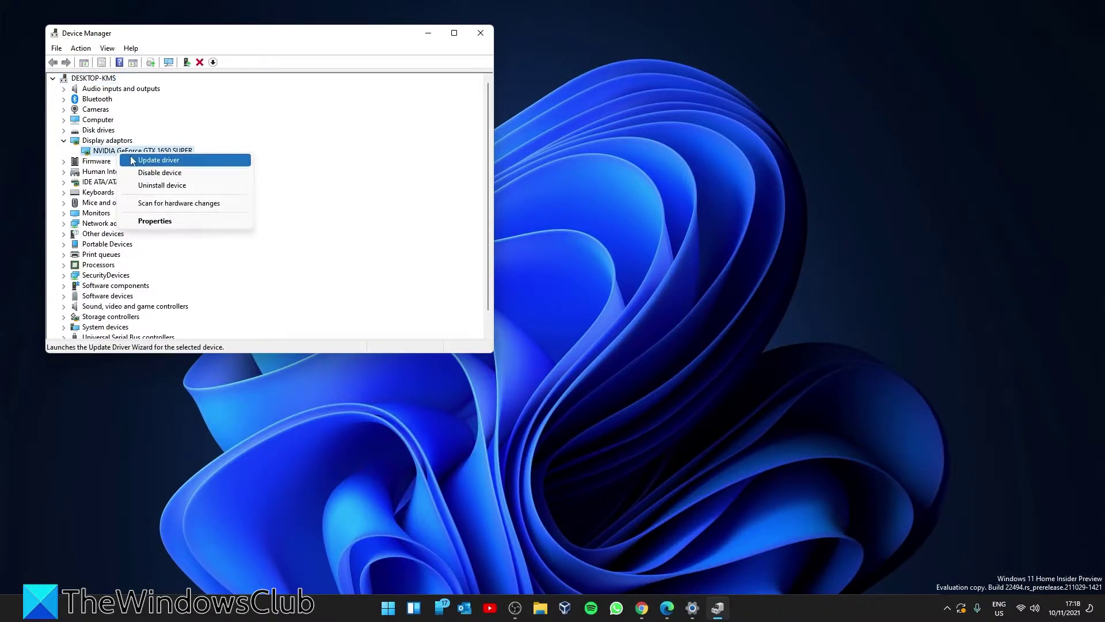
pyautogui.click(144, 187)
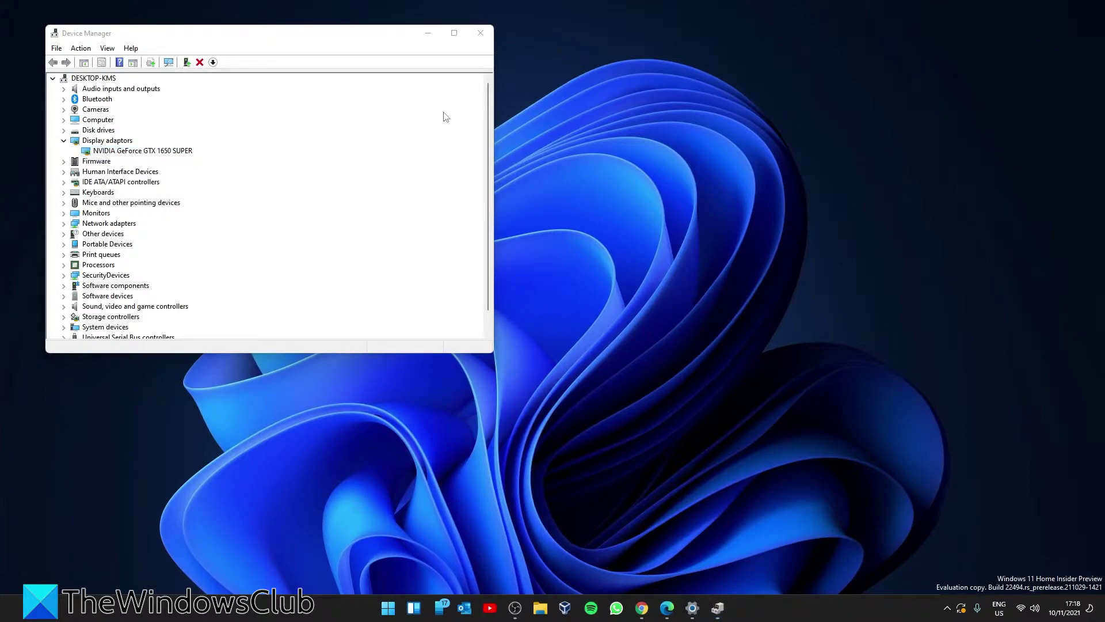
# Step: Minimize Device Manager and open Programs and Features in Control Panel
pyautogui.click(432, 34)
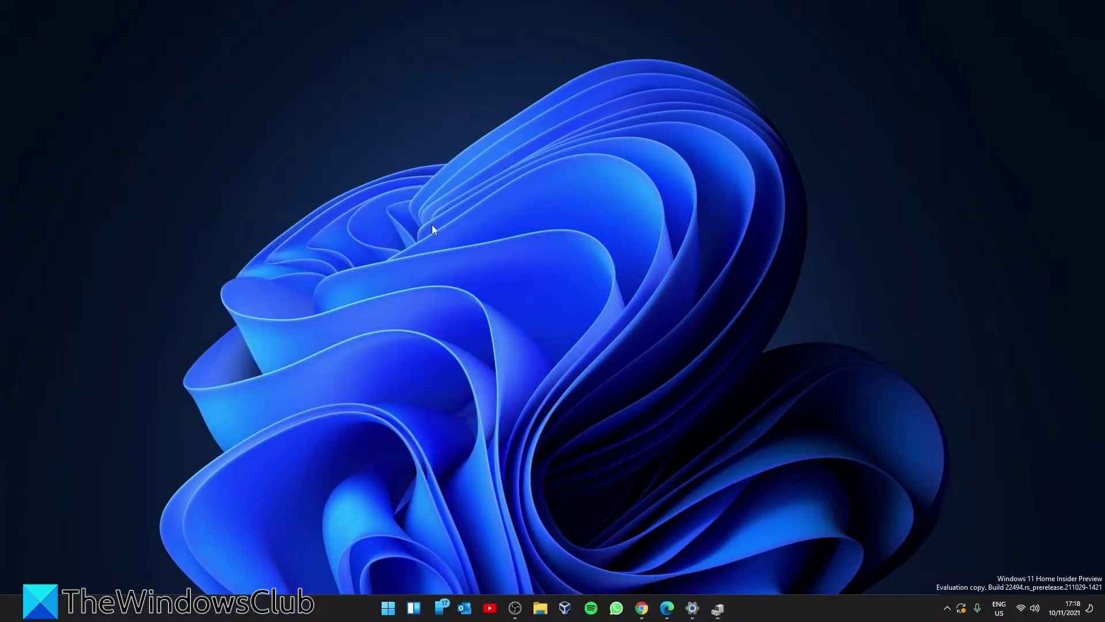
pyautogui.click(388, 611)
pyautogui.click(693, 322)
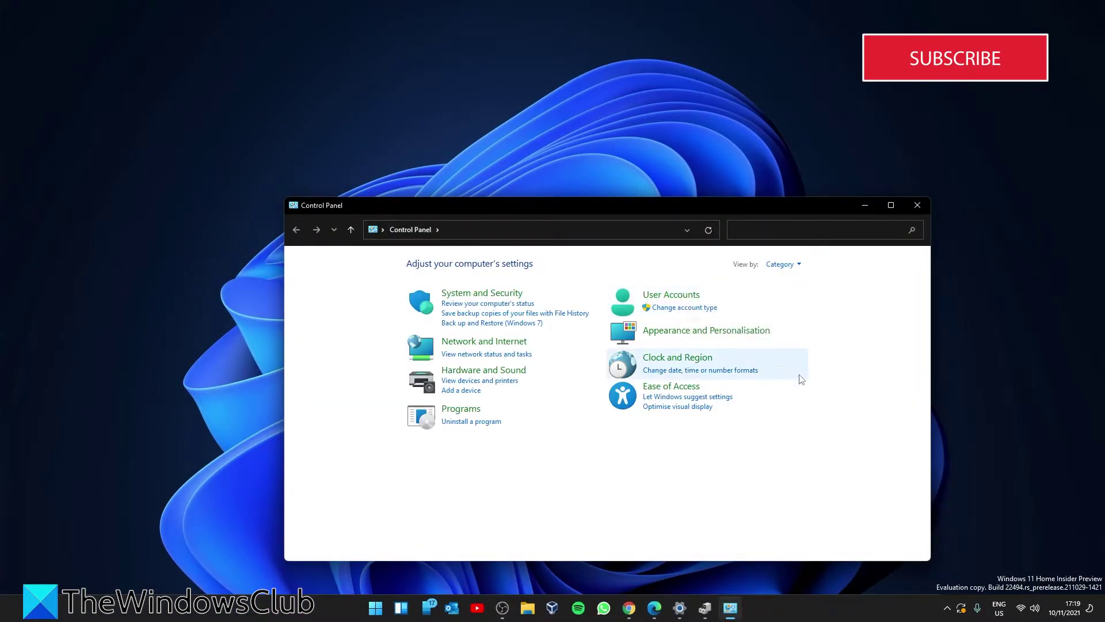
pyautogui.click(461, 411)
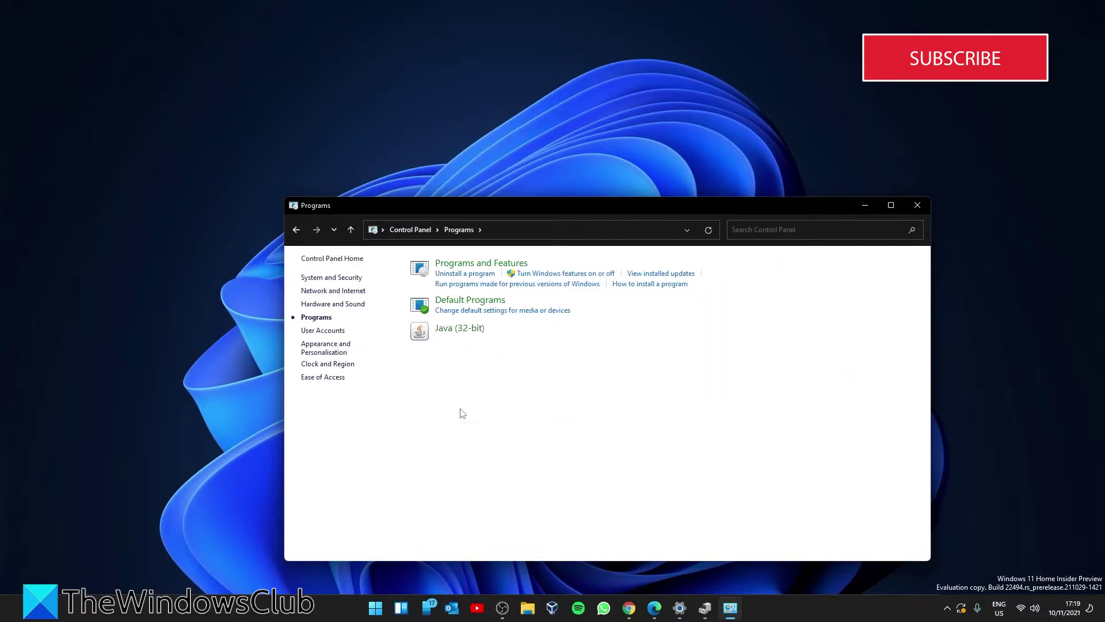
pyautogui.click(496, 267)
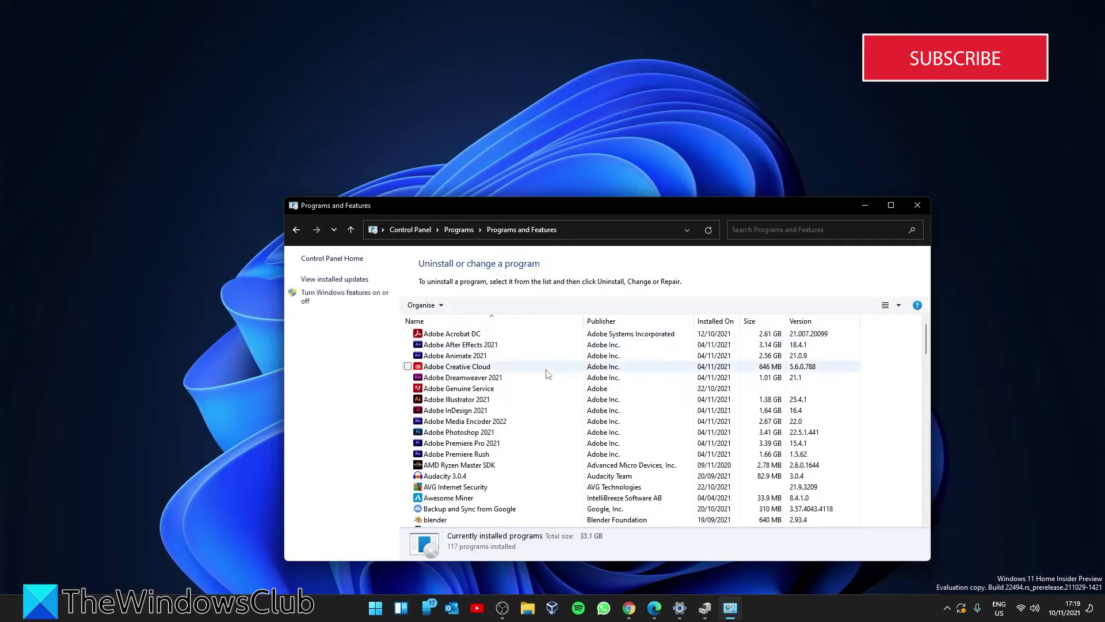
# Step: Scroll down to the installed NVIDIA entries, then close the window
pyautogui.scroll(-6, 556, 391)
pyautogui.scroll(-15, 556, 392)
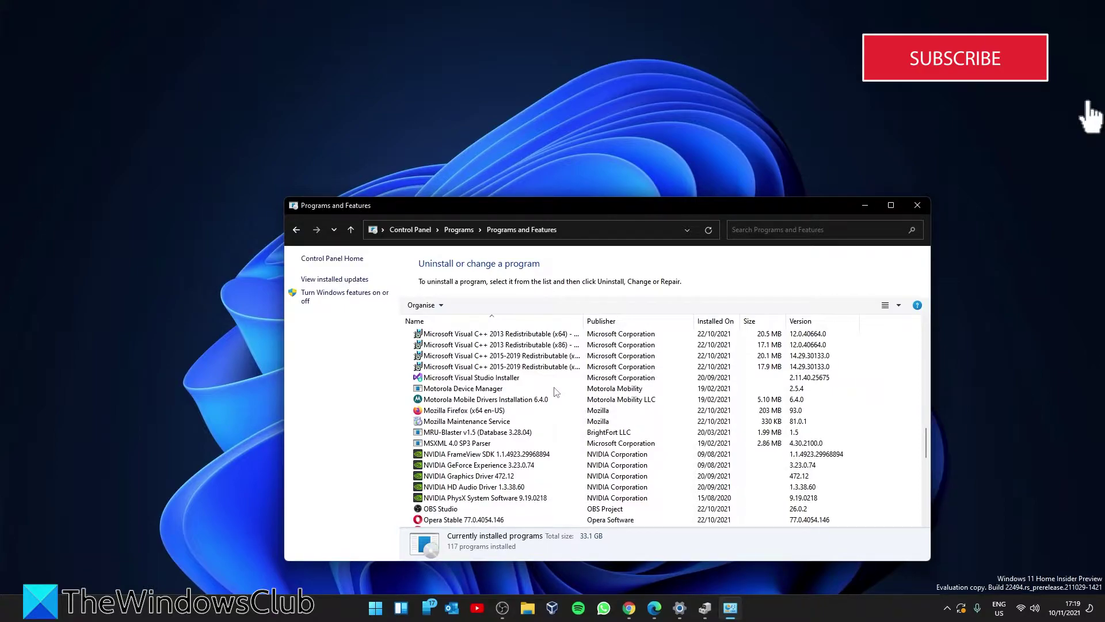
pyautogui.click(912, 205)
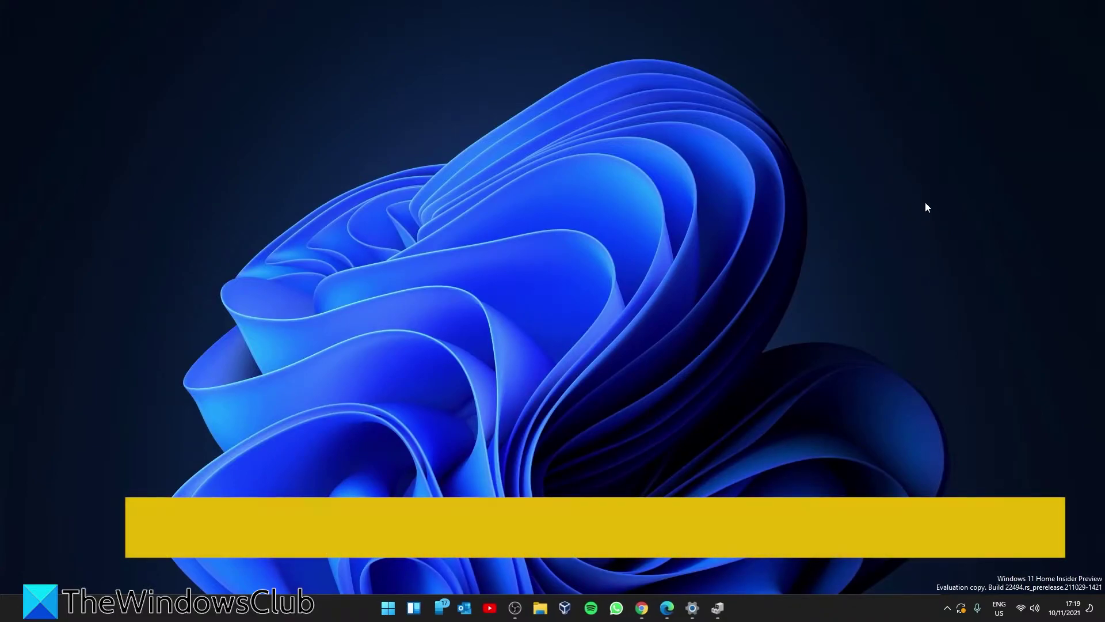
# Step: Open Task Manager's detailed Processes list, scroll to the NVIDIA processes, then close it
pyautogui.rightClick(388, 608)
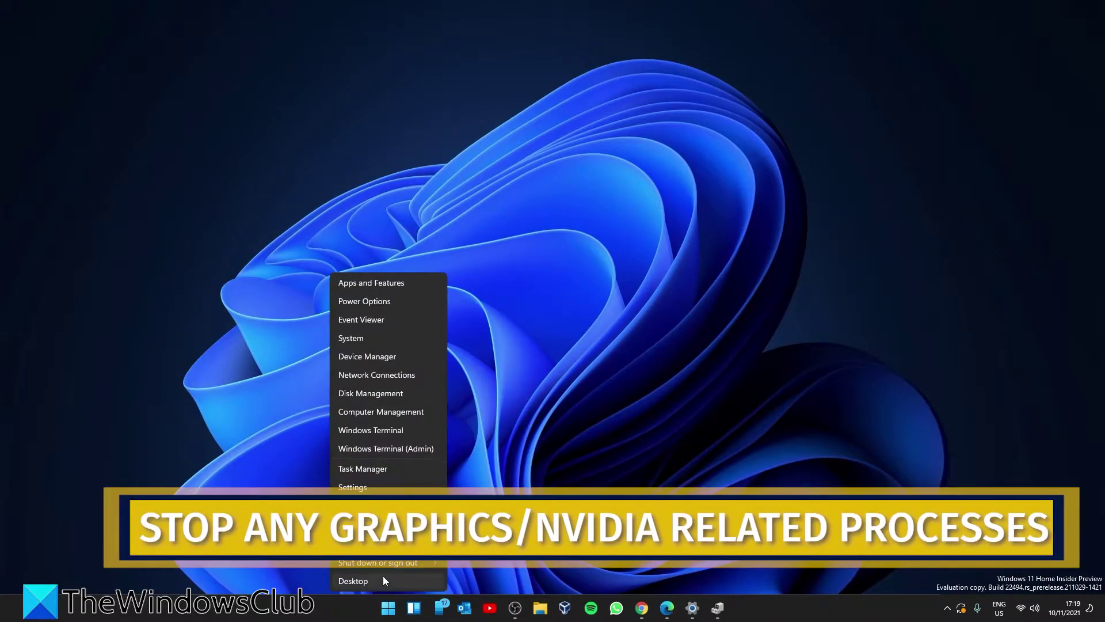
pyautogui.click(367, 468)
pyautogui.click(168, 325)
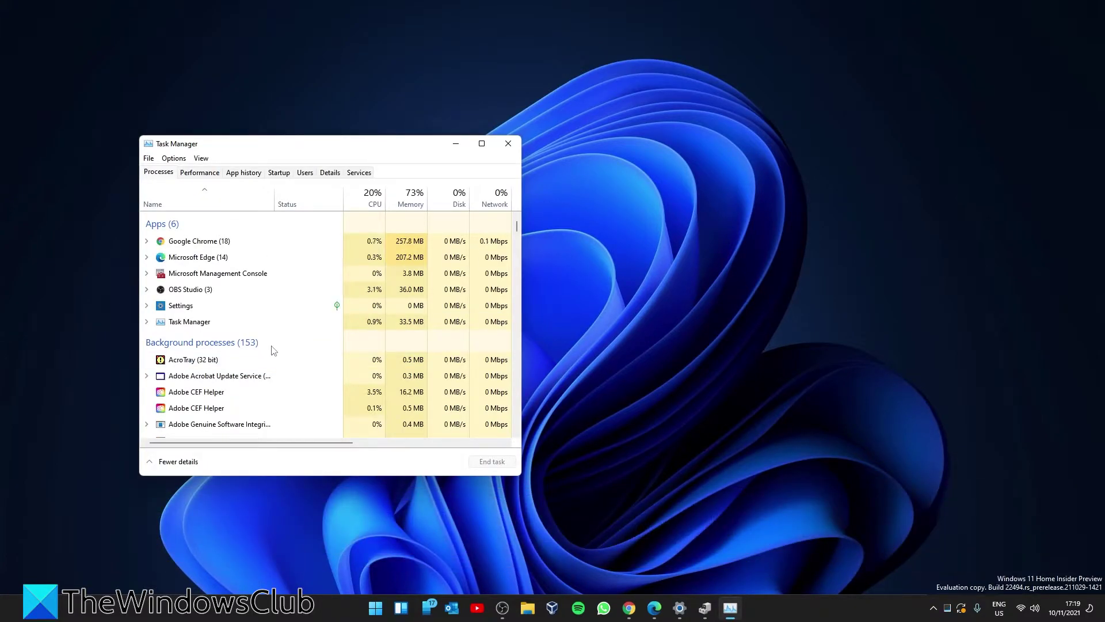
pyautogui.scroll(-6, 274, 350)
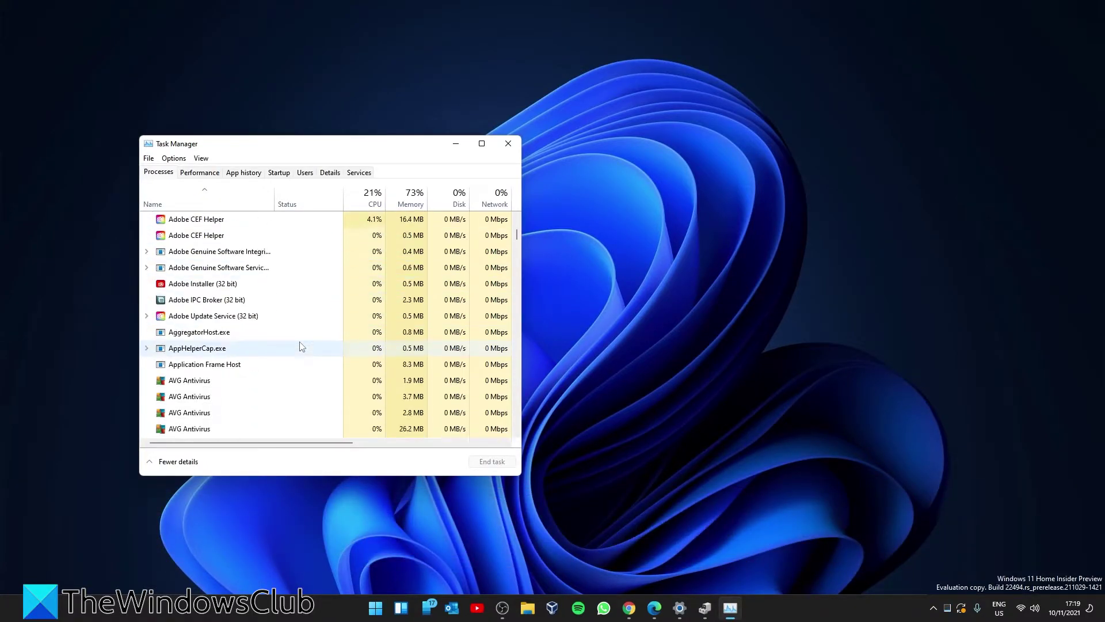
pyautogui.scroll(-12, 300, 345)
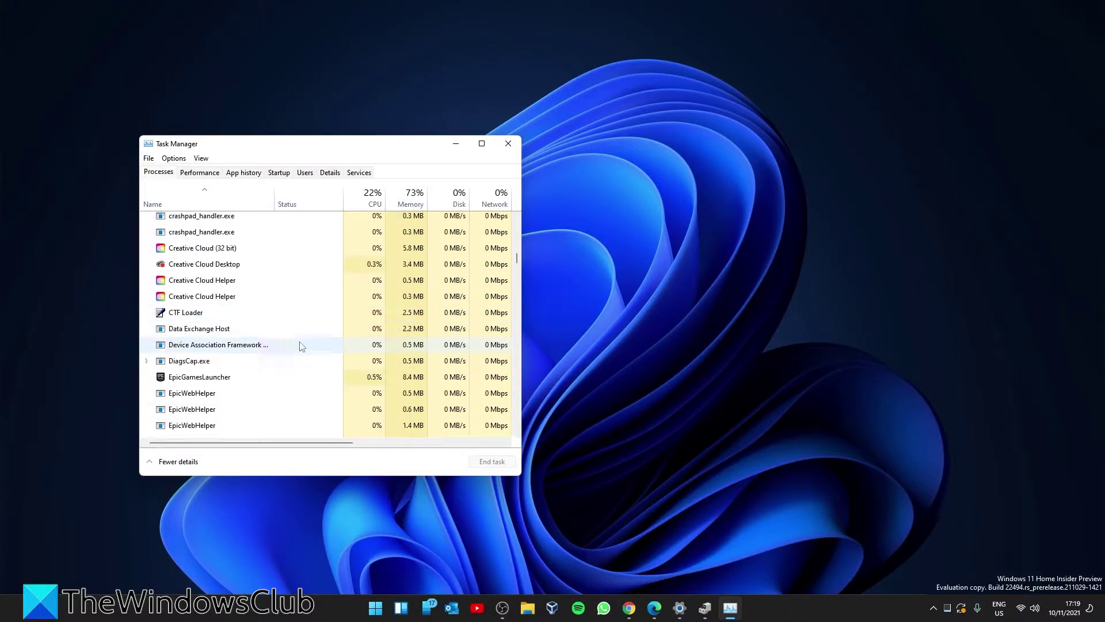
pyautogui.scroll(-4, 299, 346)
pyautogui.click(508, 143)
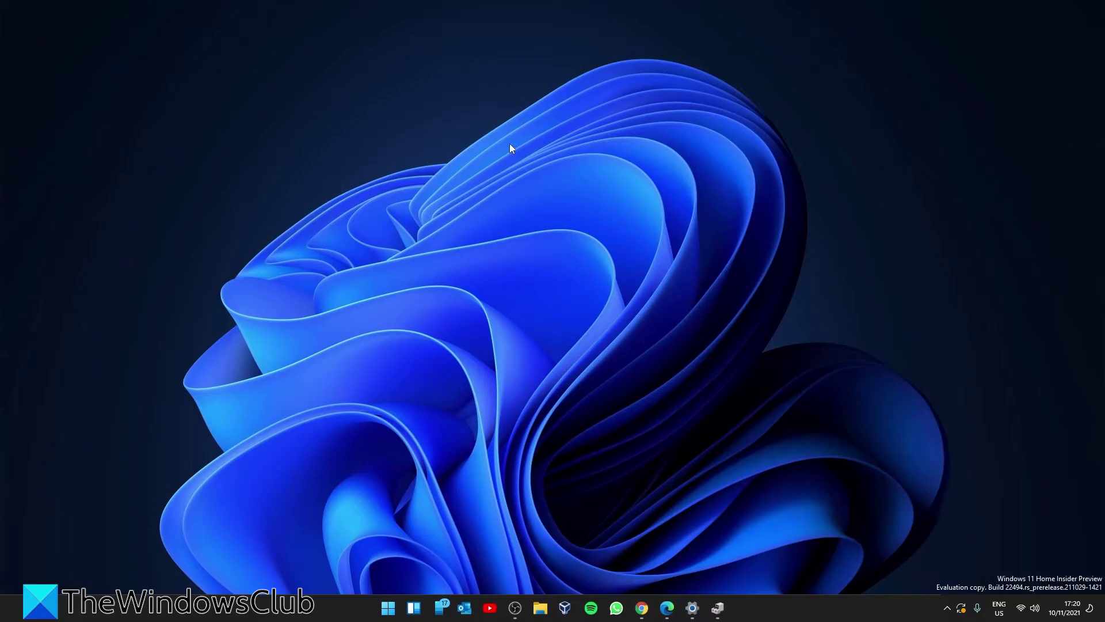
# Step: Launch NVIDIA Control Panel from the desktop's Show more options menu
pyautogui.rightClick(510, 148)
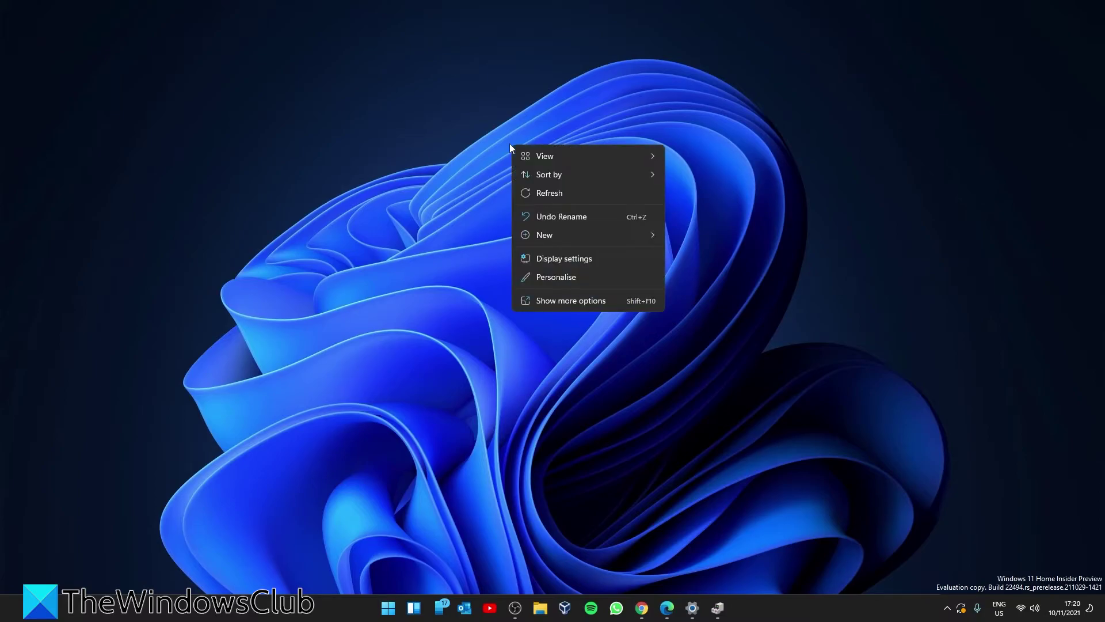
pyautogui.click(562, 262)
pyautogui.click(1065, 84)
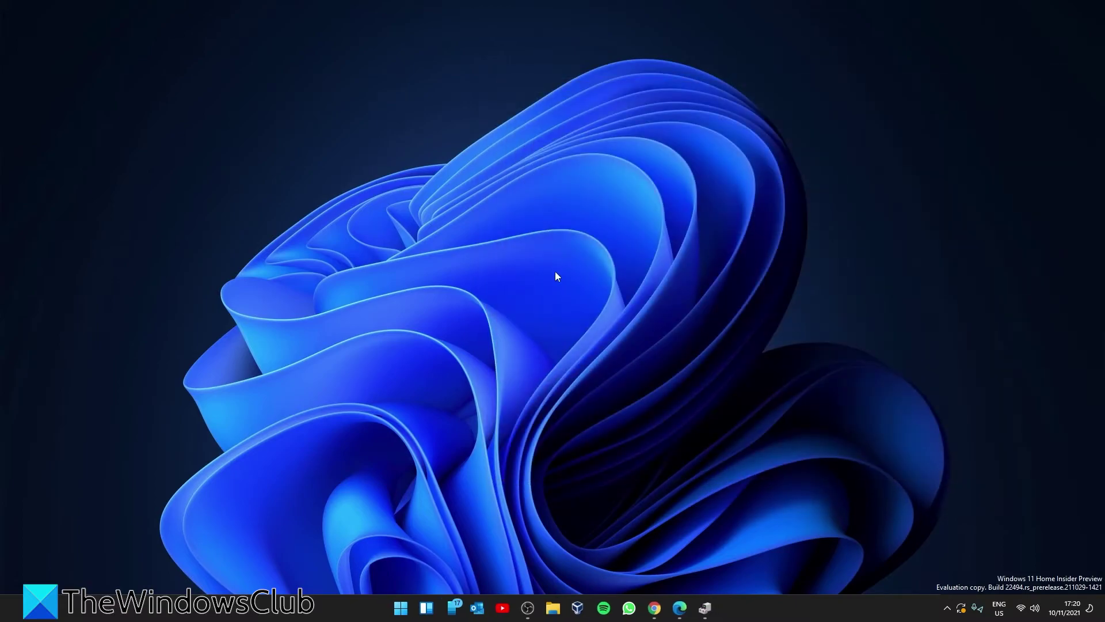
pyautogui.rightClick(556, 272)
pyautogui.rightClick(605, 428)
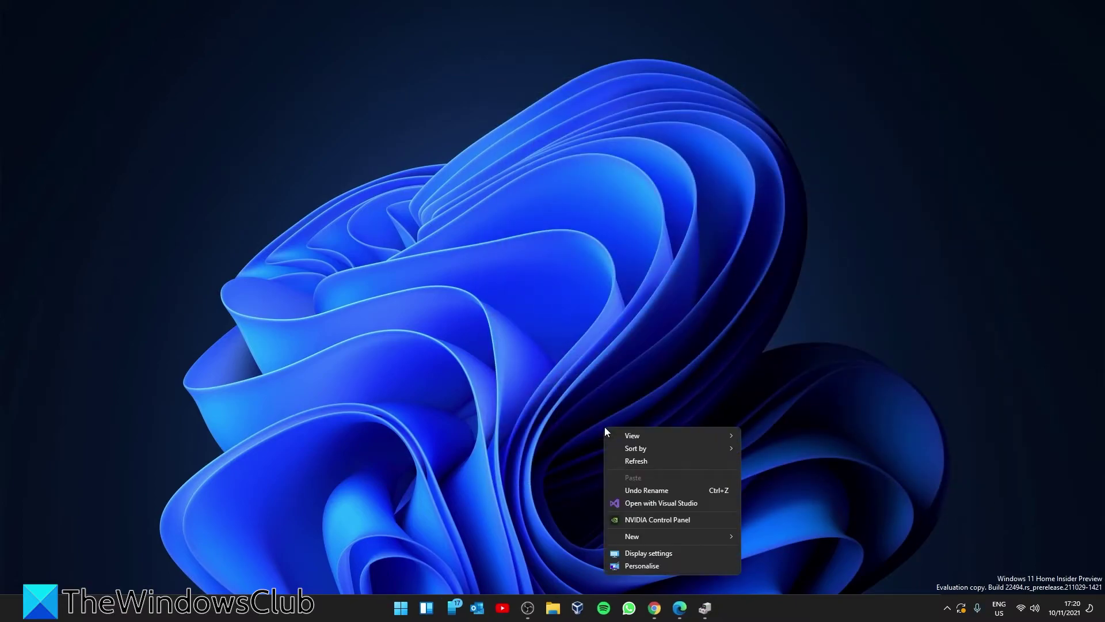
pyautogui.click(643, 521)
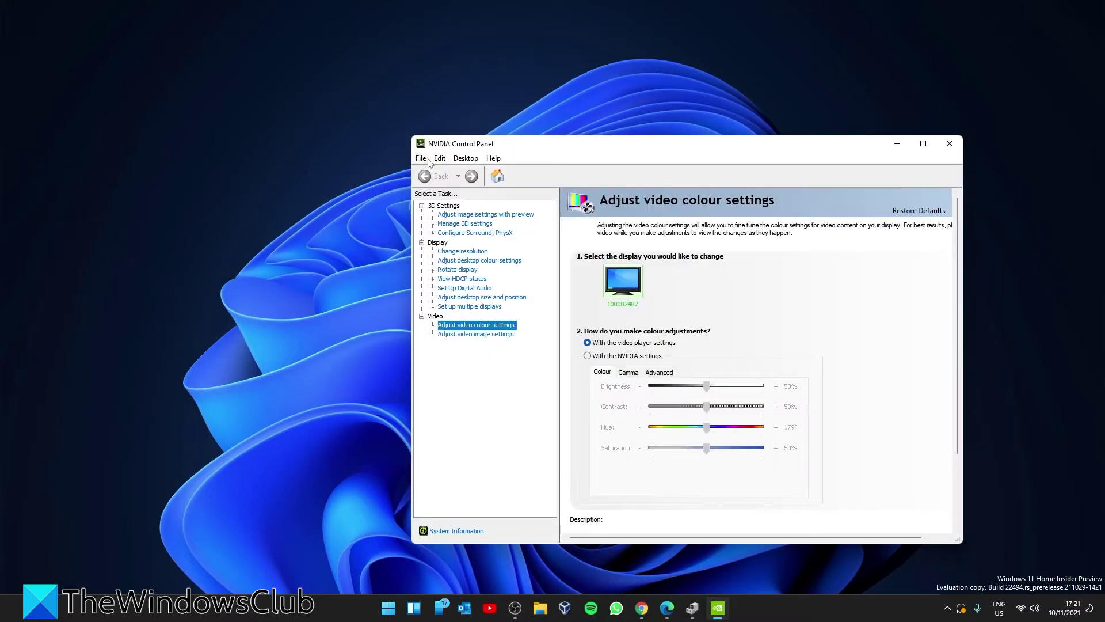
# Step: Check NVIDIA Control Panel's Help and About details, then view System Information showing driver 472.12
pyautogui.click(465, 161)
pyautogui.click(465, 161)
pyautogui.click(494, 158)
pyautogui.click(544, 171)
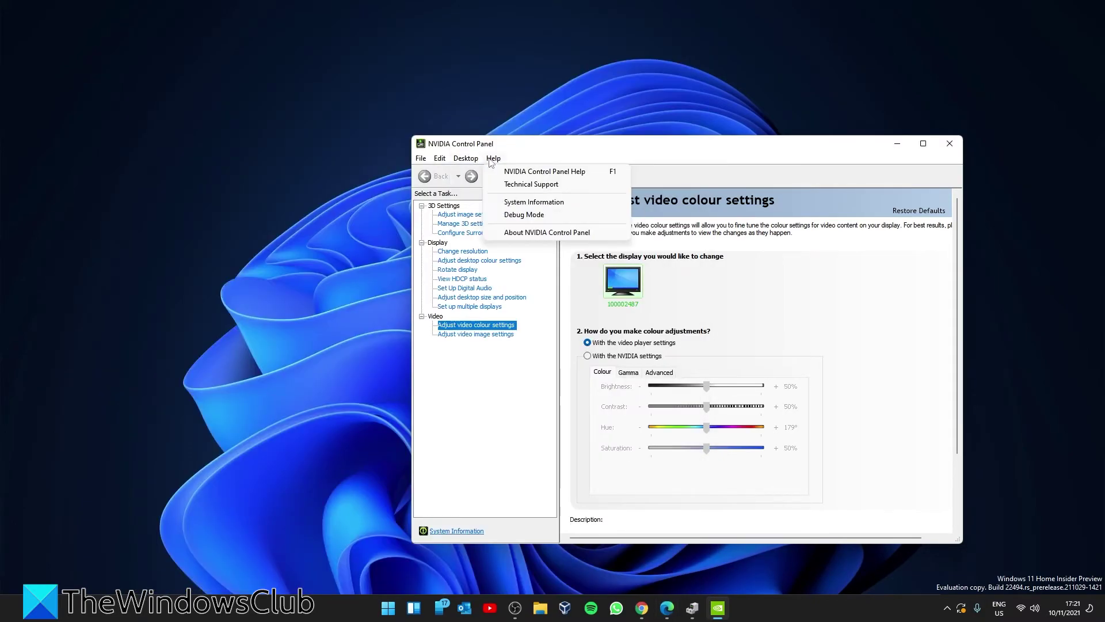
pyautogui.click(547, 232)
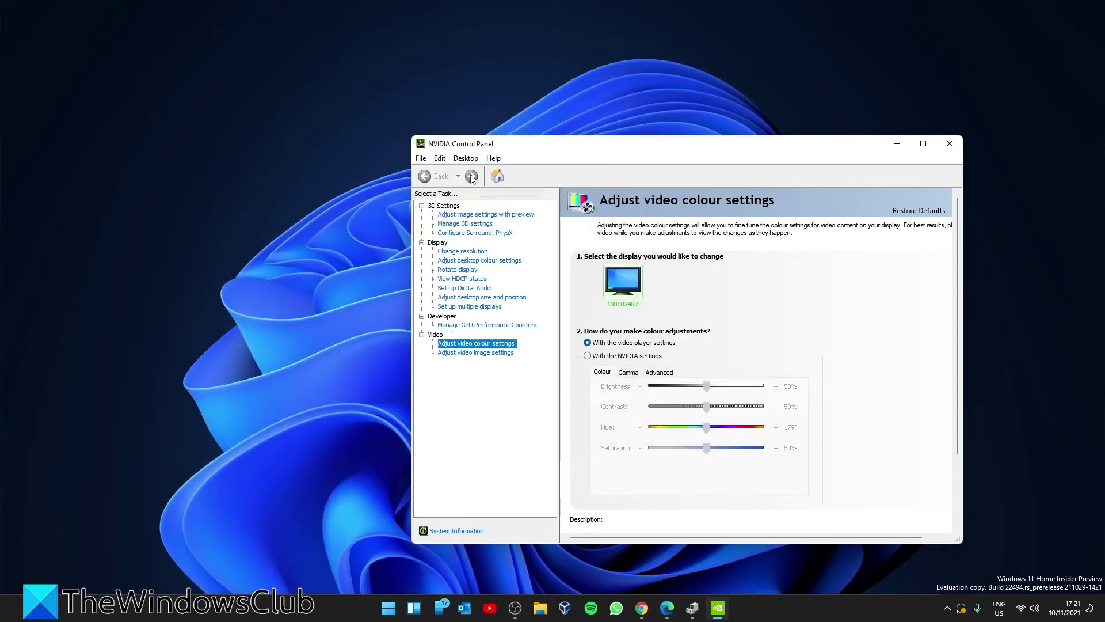
pyautogui.scroll(-2, 753, 362)
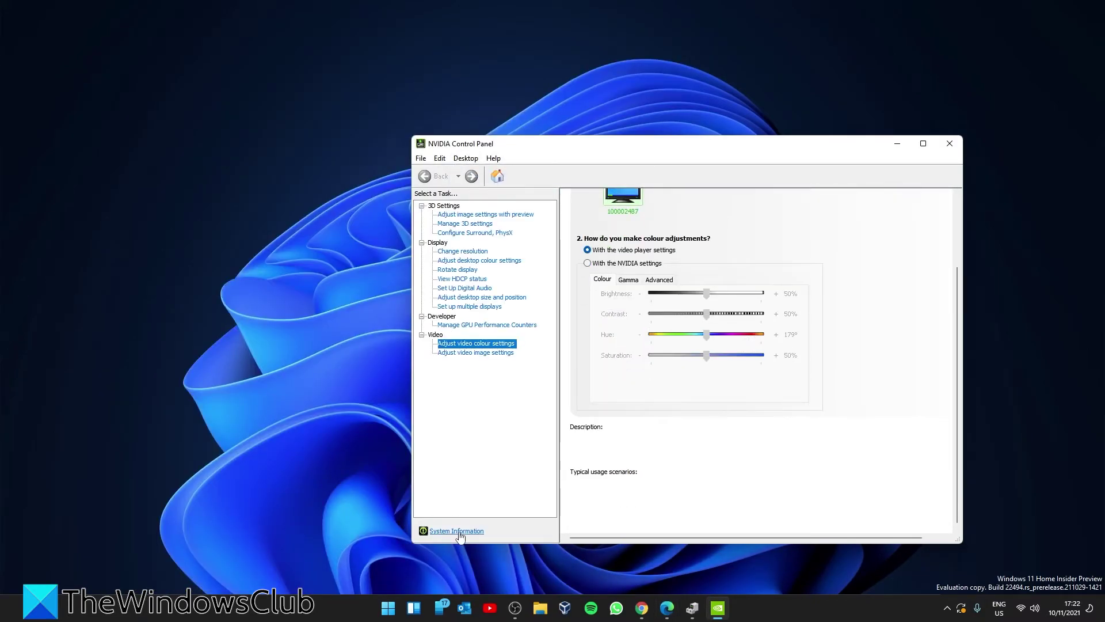
pyautogui.click(459, 532)
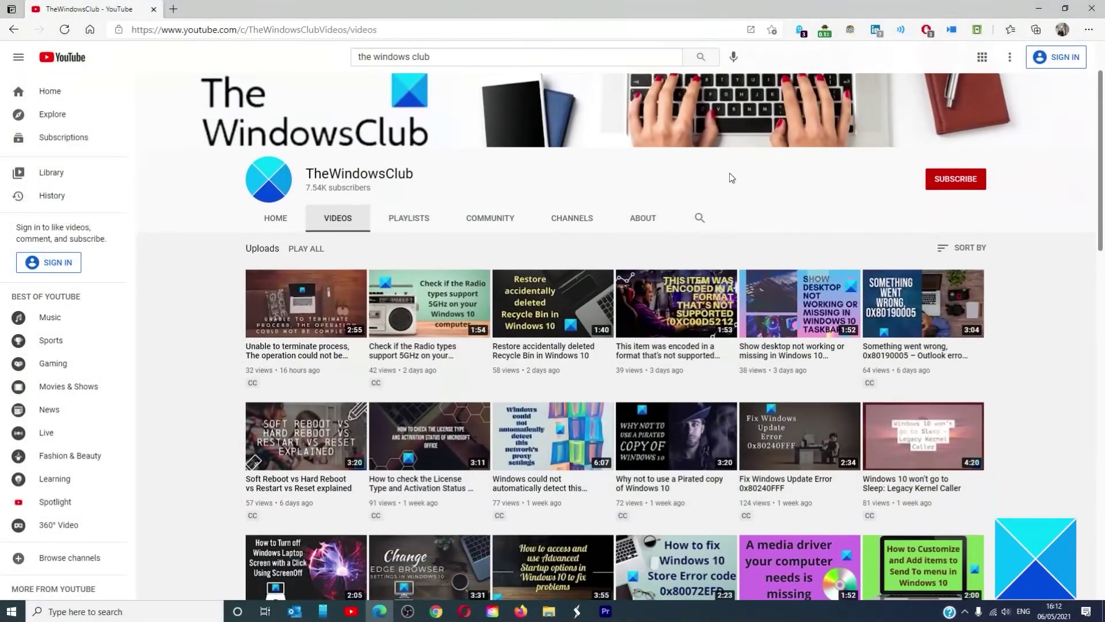
# Step: Scroll down and back up through TheWindowsClub's grid of uploaded videos
pyautogui.scroll(-4, 730, 172)
pyautogui.scroll(-10, 730, 179)
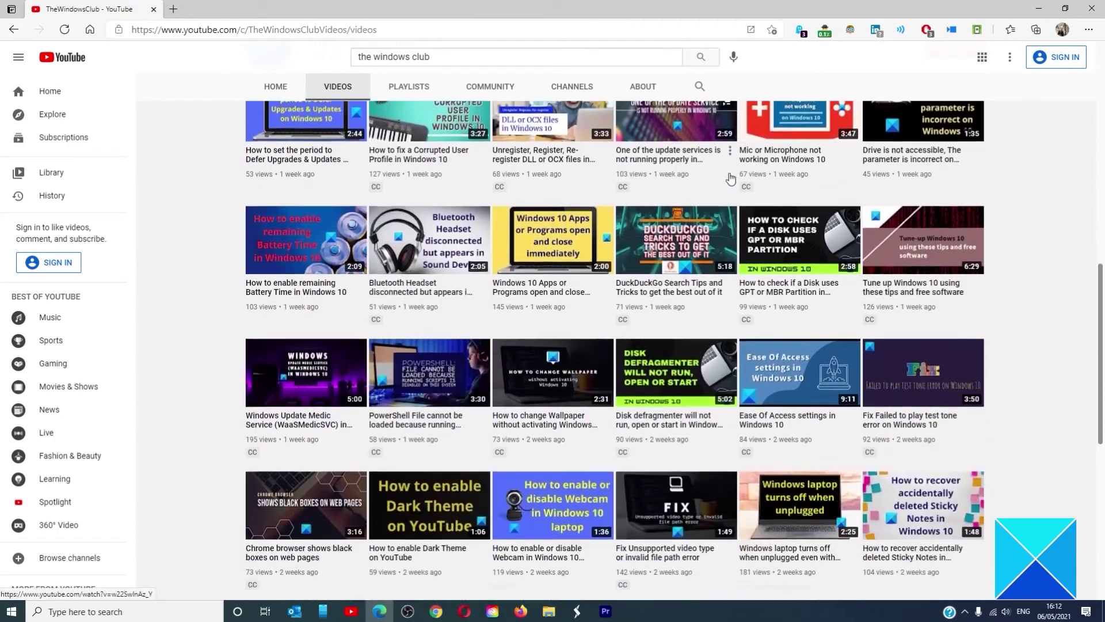
pyautogui.scroll(10, 730, 179)
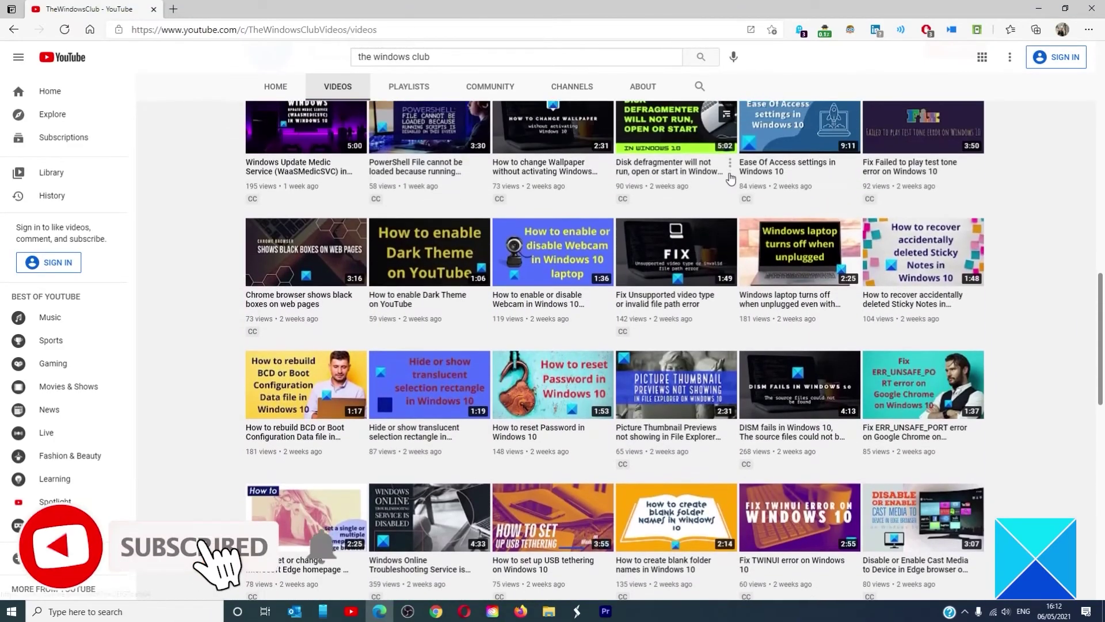
pyautogui.scroll(5, 730, 179)
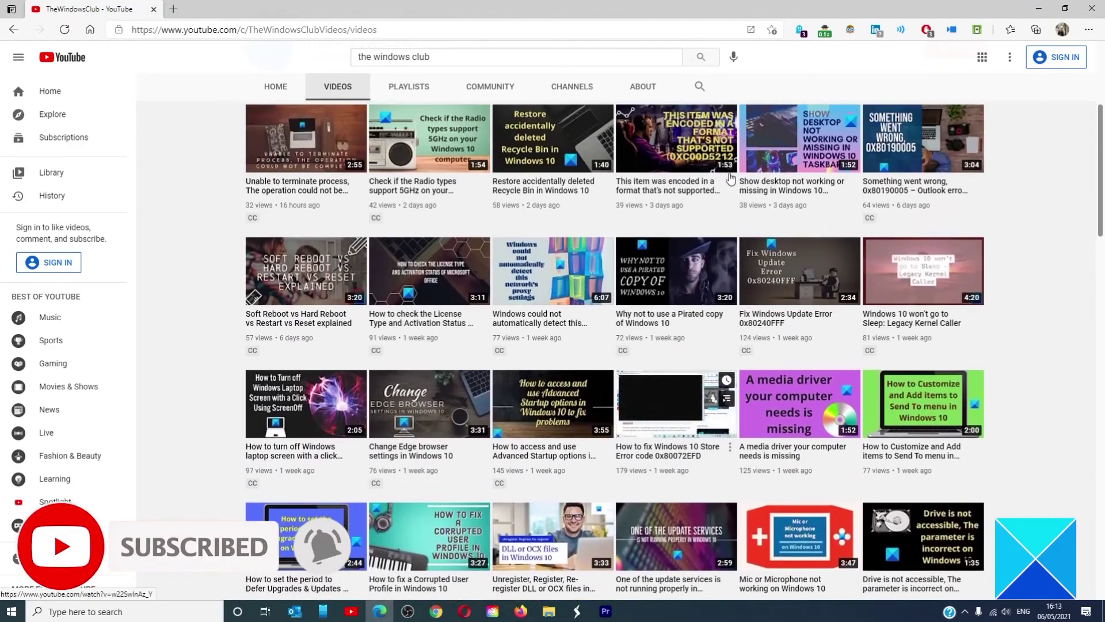